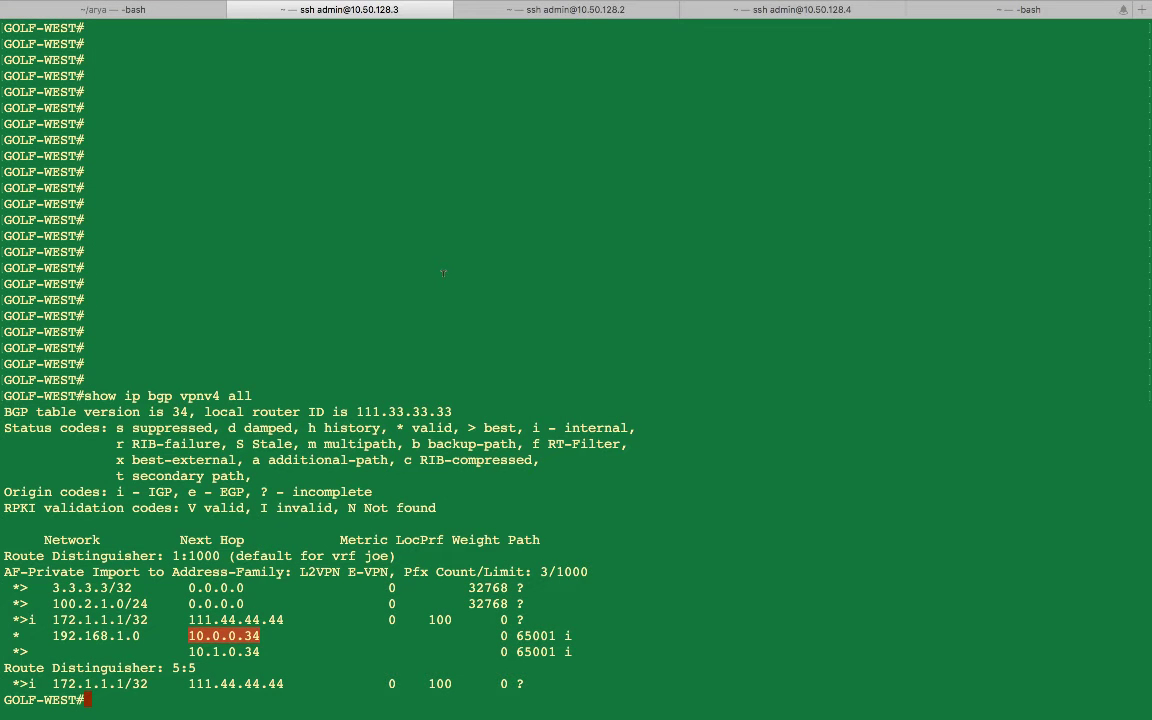
# Step: Highlight the 192.168.1.0 prefix and its next hops 10.0.0.34 and 10.1.0.34 in the BGP table
pyautogui.moveTo(50, 630); pyautogui.dragTo(141, 630)
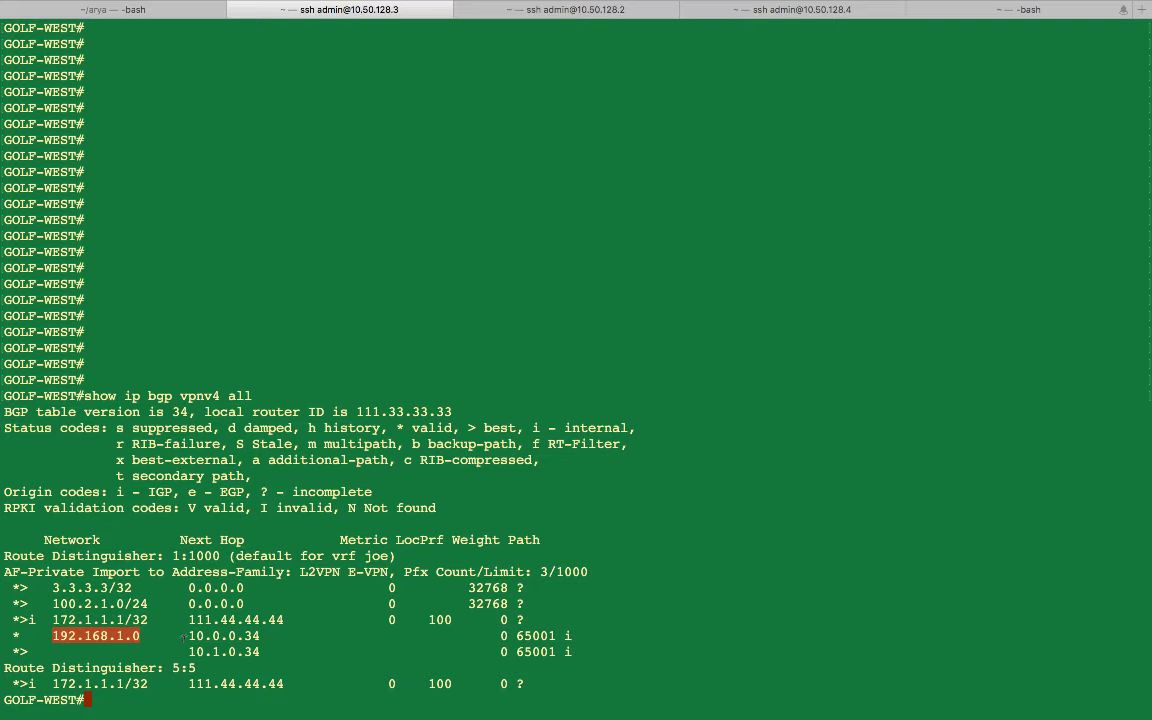
pyautogui.moveTo(187, 632); pyautogui.dragTo(260, 630)
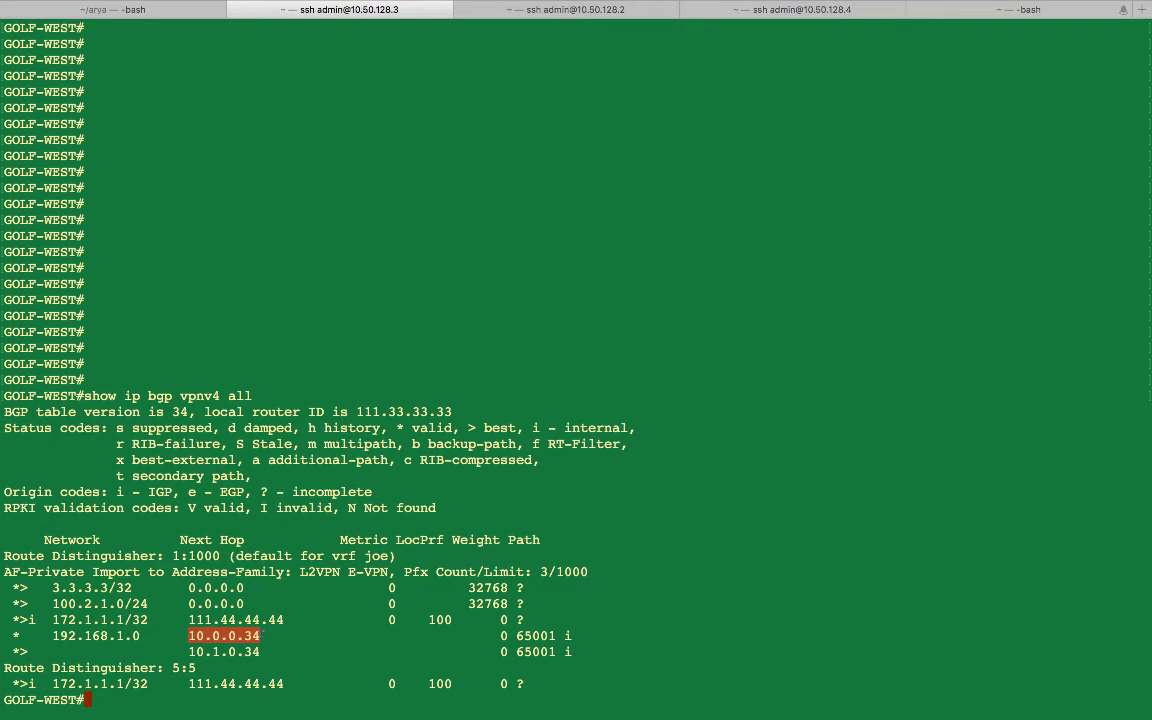
pyautogui.moveTo(187, 652); pyautogui.dragTo(260, 652)
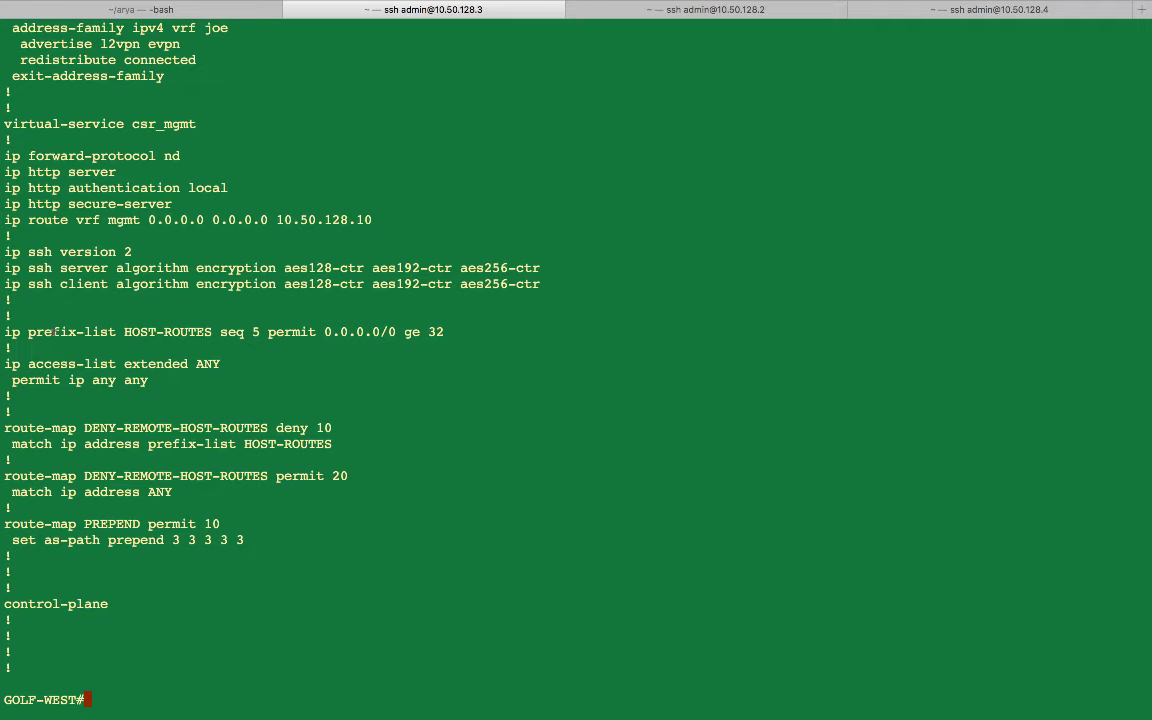
pyautogui.moveTo(5, 522); pyautogui.dragTo(250, 537)
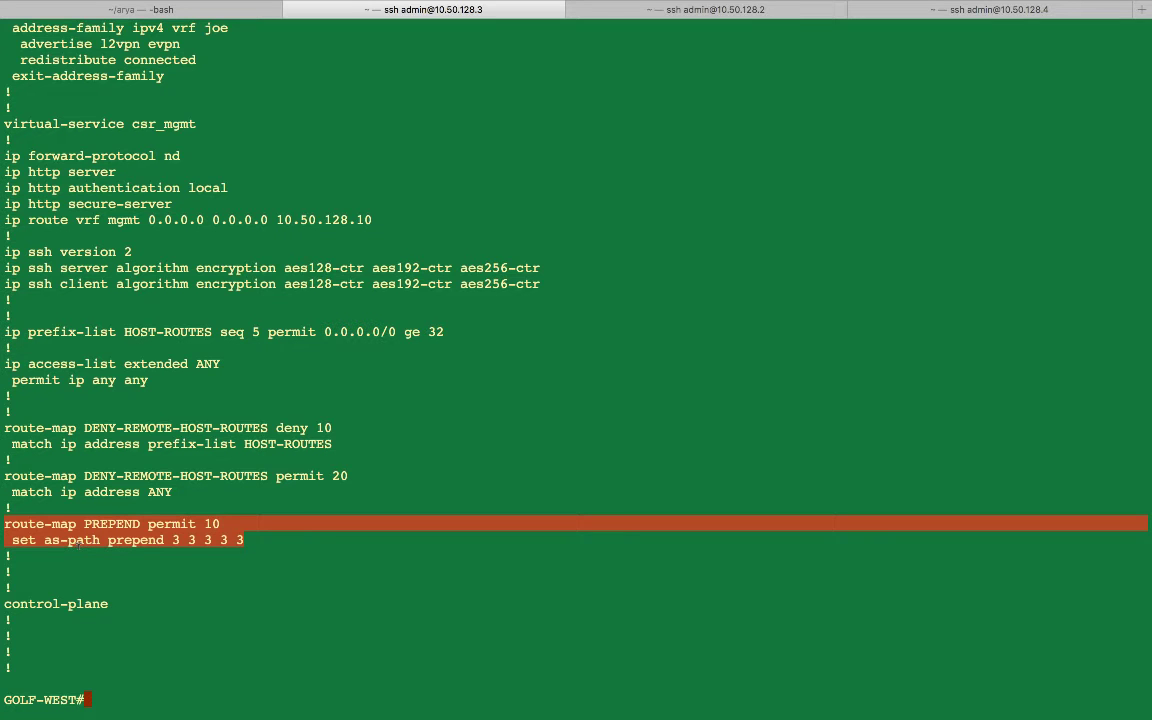
# Step: In conf t, paste the router bgp 3 L2VPN EVPN lines applying route-map PREPEND out to 222.222.222.222
pyautogui.write('conf t')
pyautogui.press('Return')
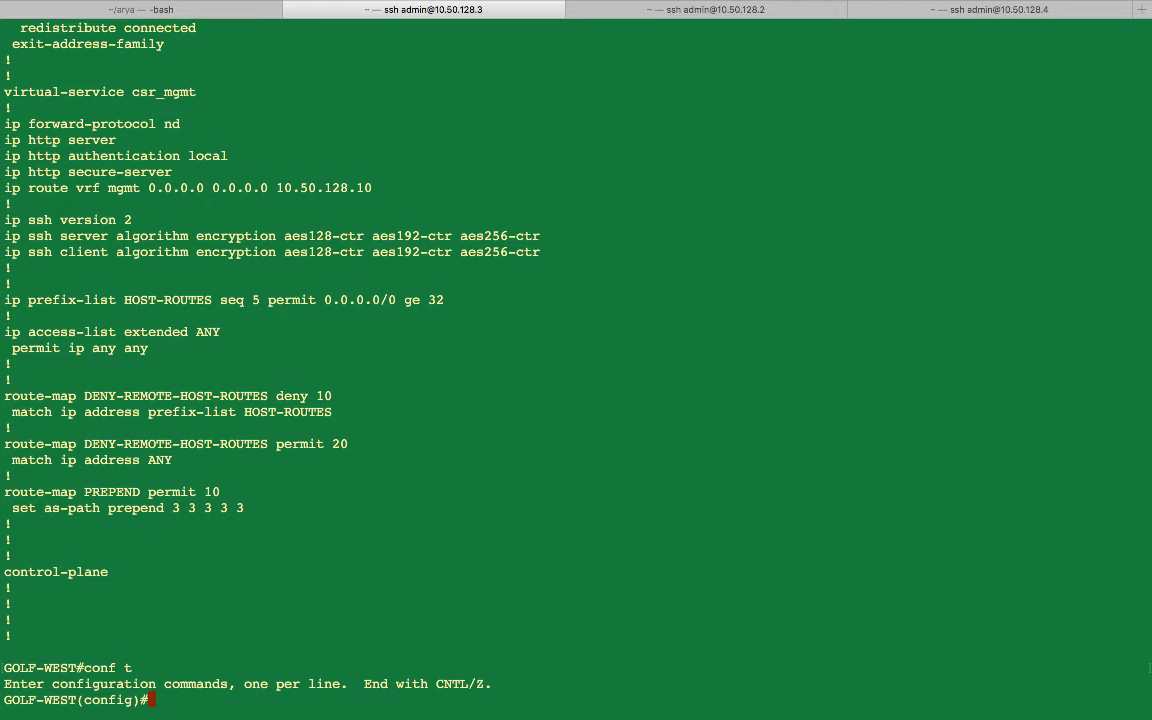
pyautogui.write('router bgp 3 address-family l2vpn evpn   neighbor 222.222.222.222 route-map PREPEND out  exit-address-family')
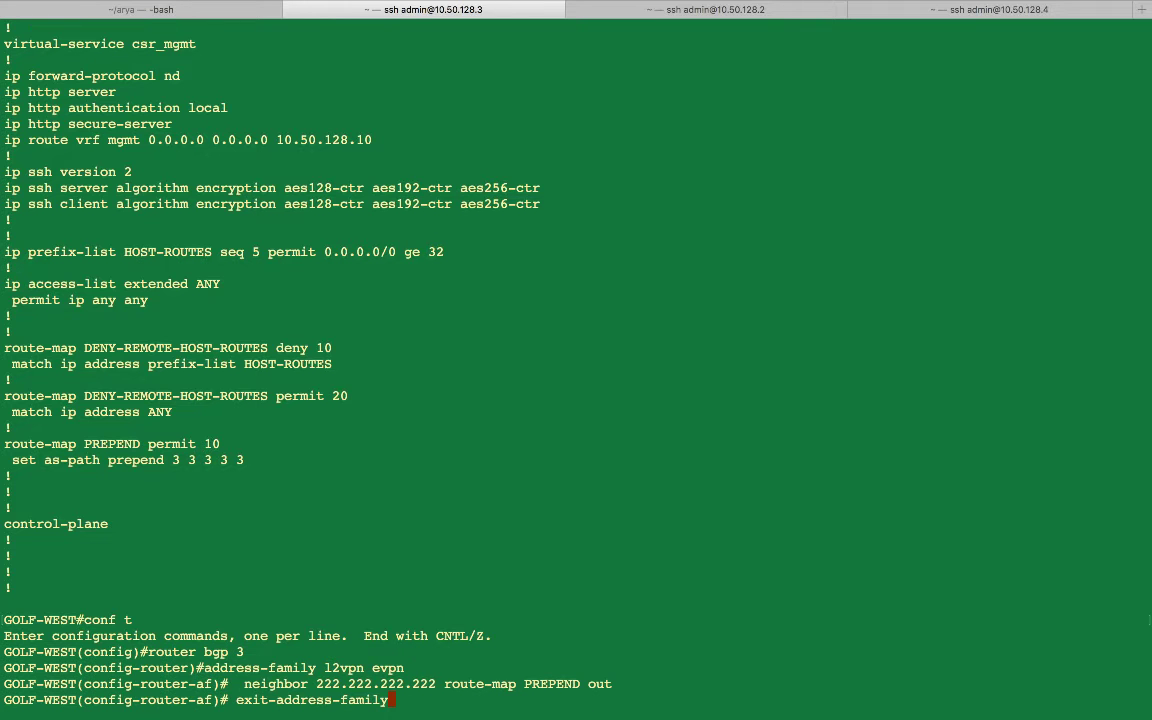
pyautogui.press('Return')
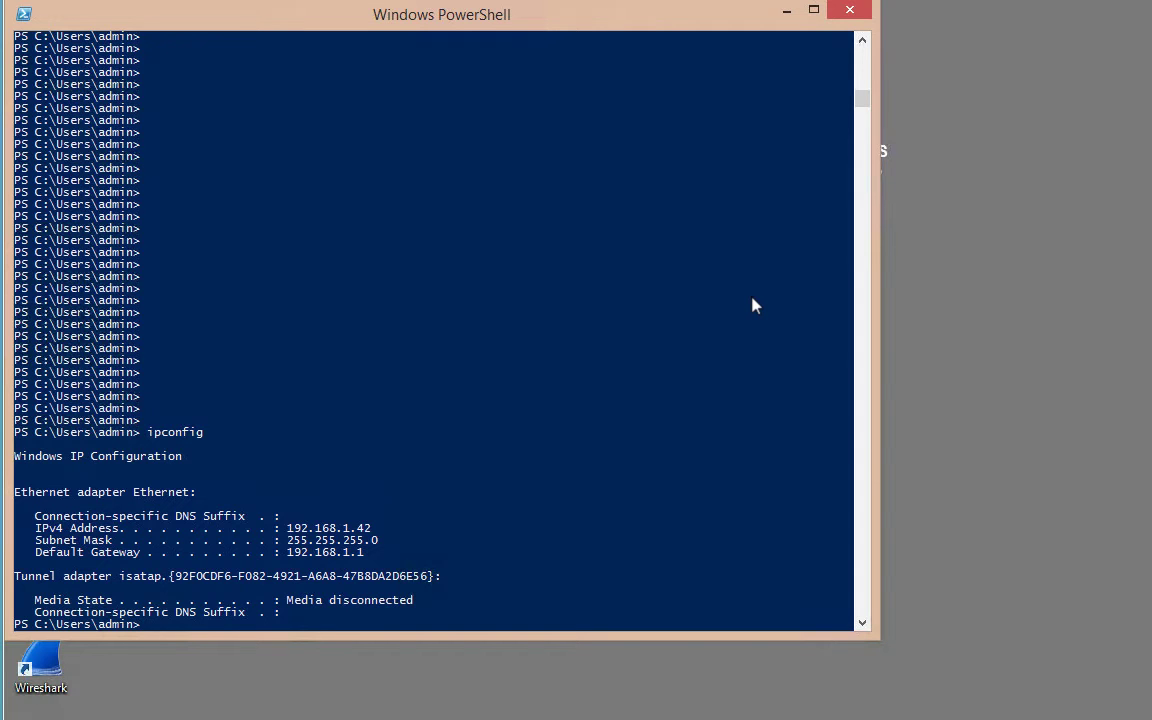
# Step: Run tracert -d 172.1.1.1, mark hop 100.2.1.1, then bring the other VM's console forward
pyautogui.write('tracert -d 172.1.1.1')
pyautogui.press('Return')
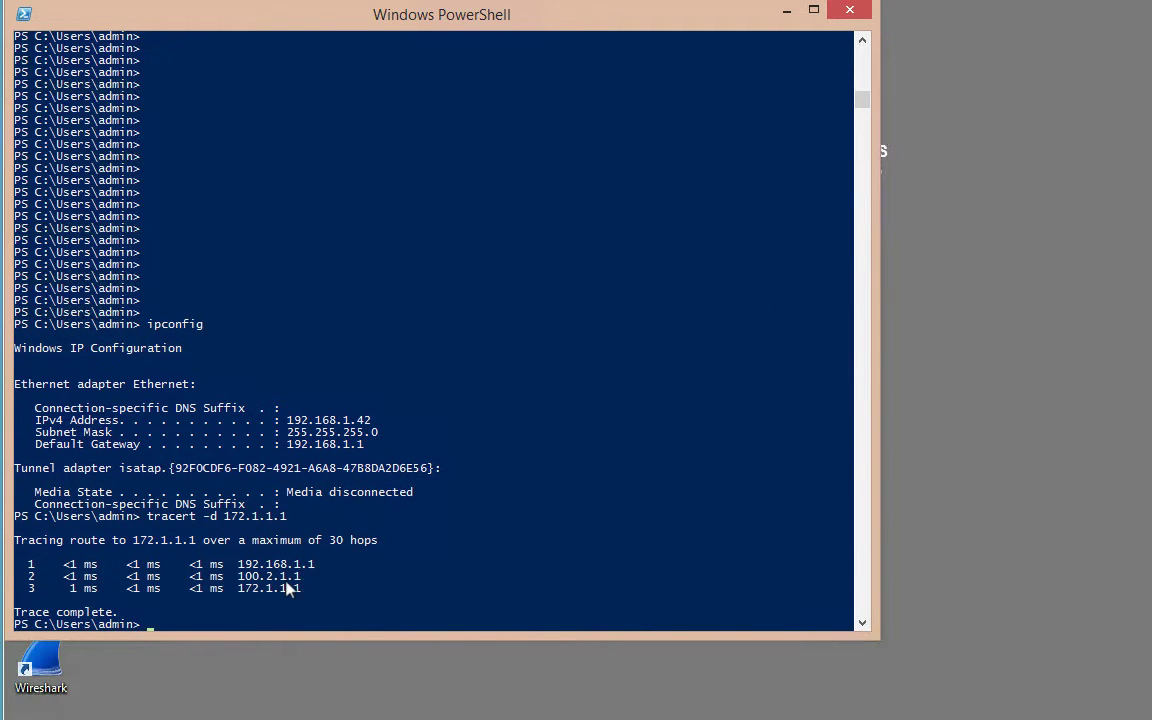
pyautogui.doubleClick(278, 578)
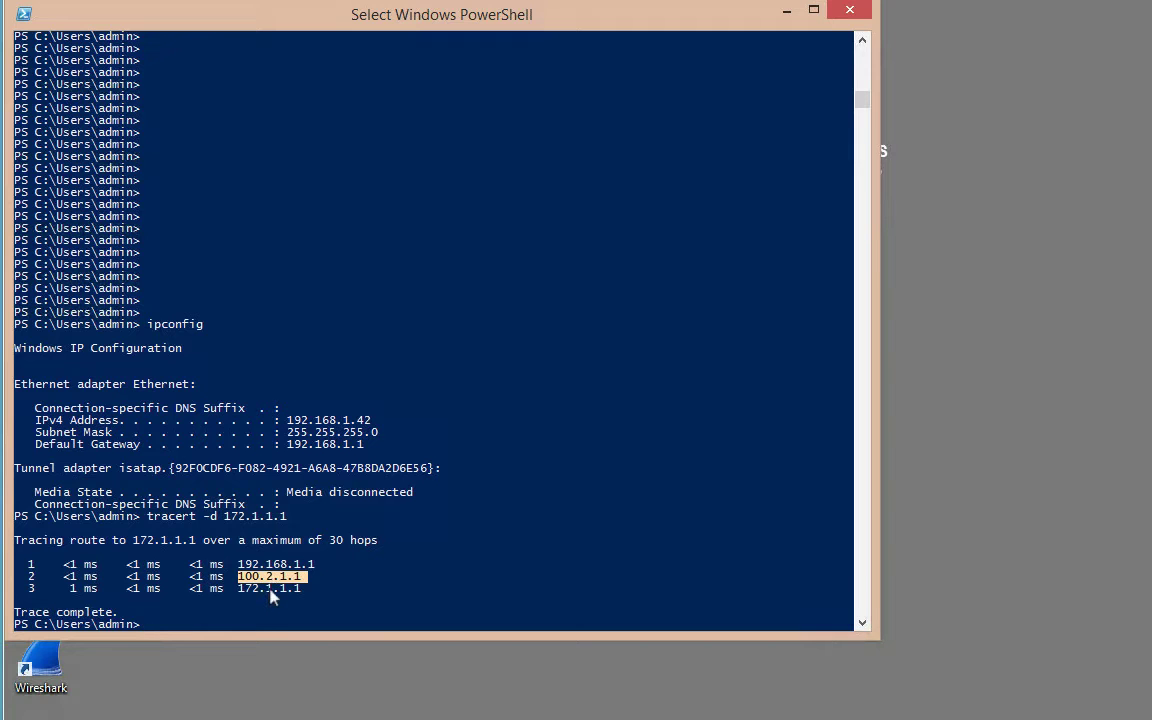
pyautogui.click(268, 589)
pyautogui.moveTo(320, 712)
pyautogui.click(329, 688)
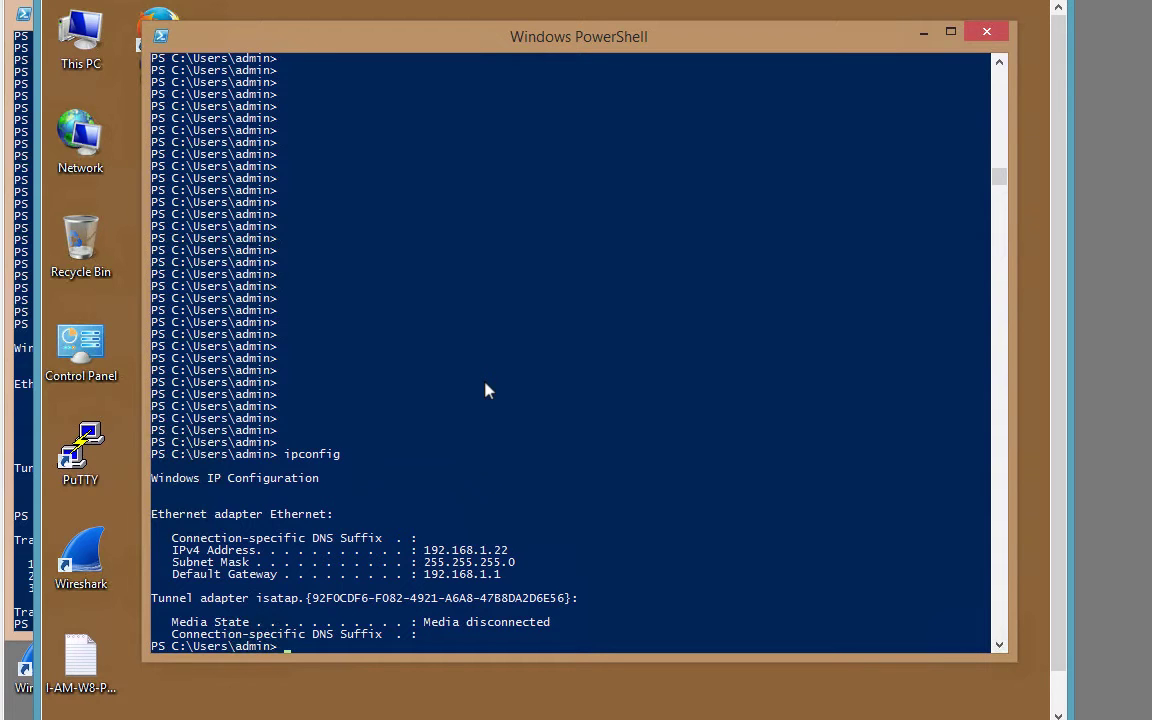
# Step: Rerun tracert -d 172.1.1.1 from history and highlight hop 134.2.2.1
pyautogui.press('Up')
pyautogui.press('Up')
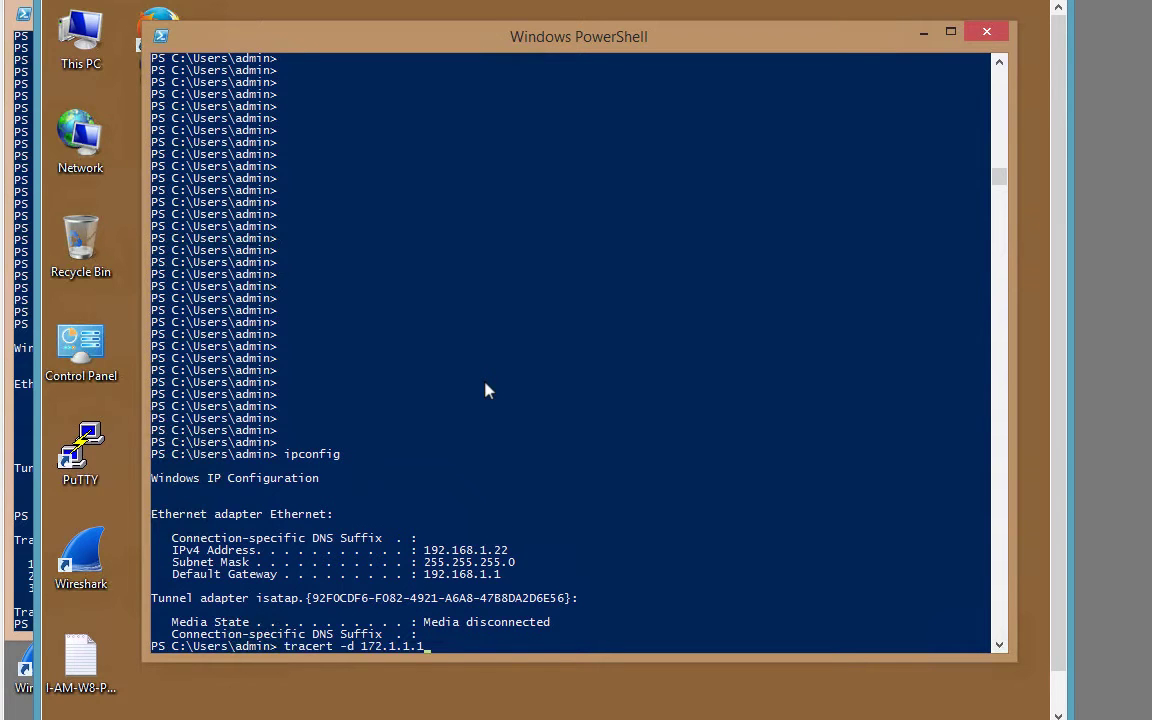
pyautogui.press('Return')
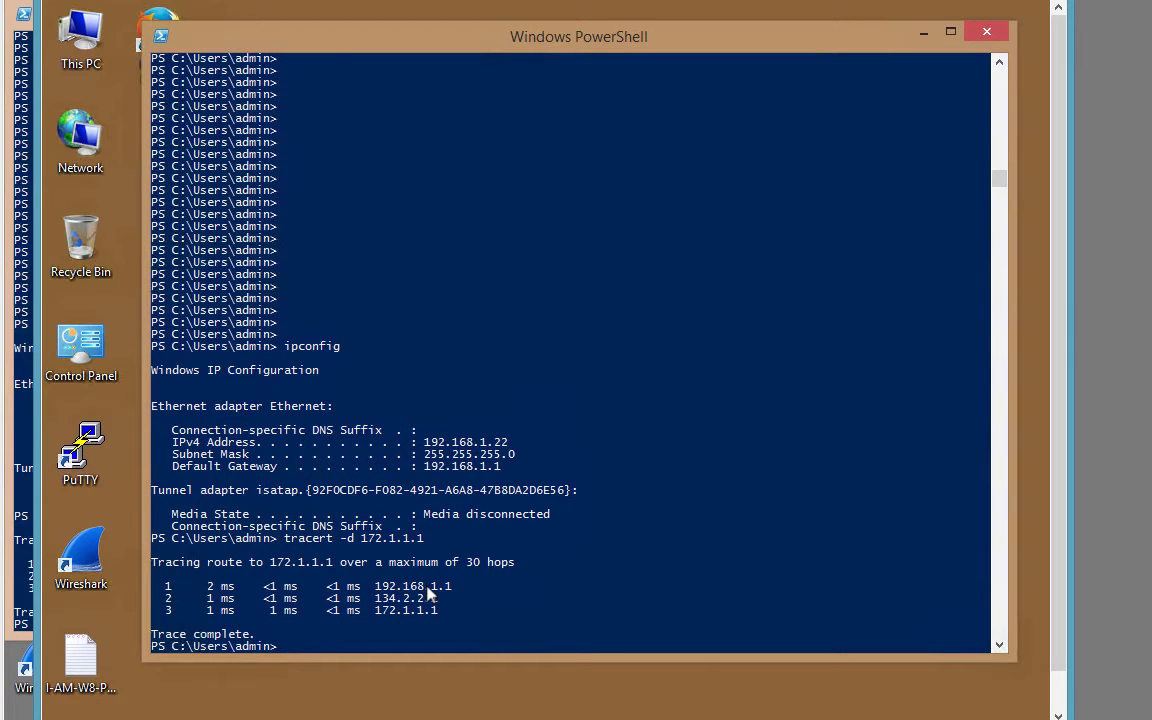
pyautogui.moveTo(375, 597); pyautogui.dragTo(442, 599)
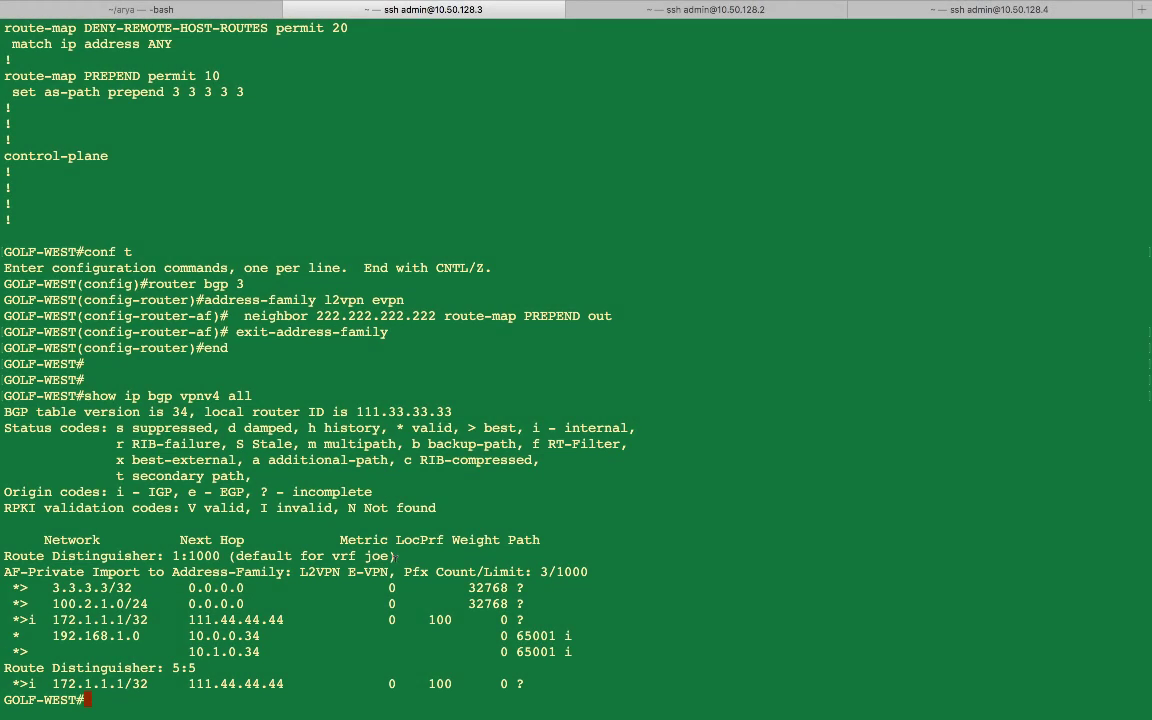
# Step: Run show ip int brief and highlight BDI8192 addresses 100.2.1.1 (GOLF-WEST) and 134.2.2.1 (GOLF-EAST)
pyautogui.write('show ip int brief')
pyautogui.press('Return')
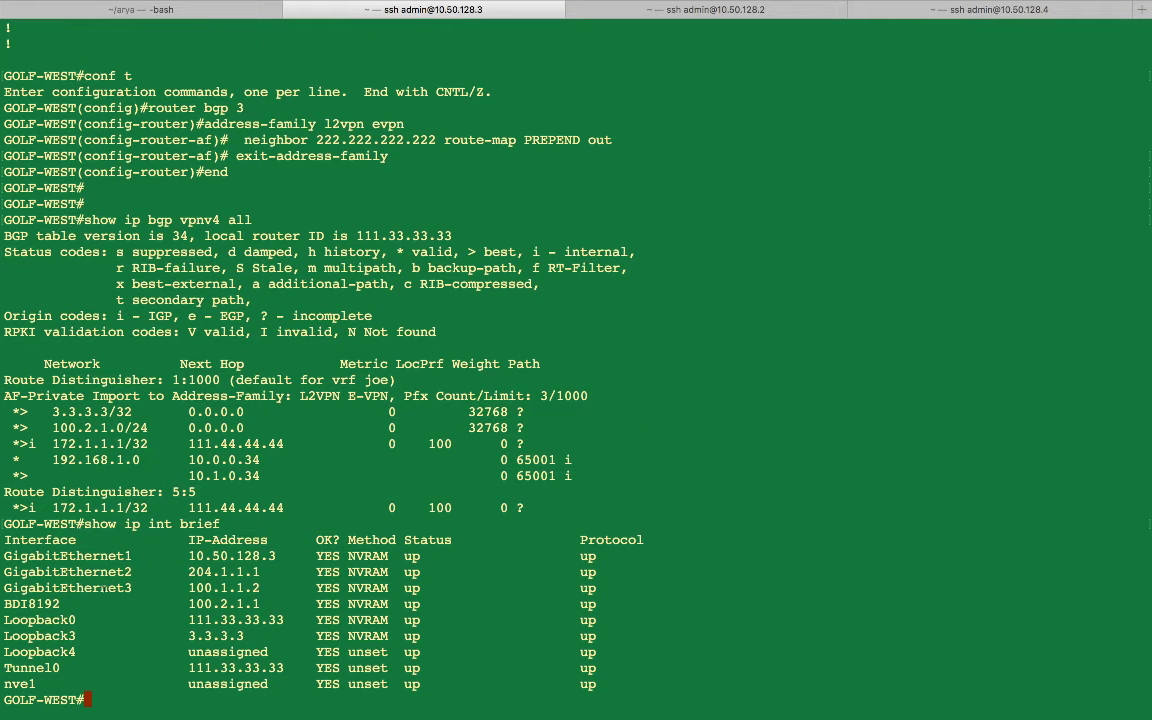
pyautogui.moveTo(28, 604); pyautogui.dragTo(260, 604)
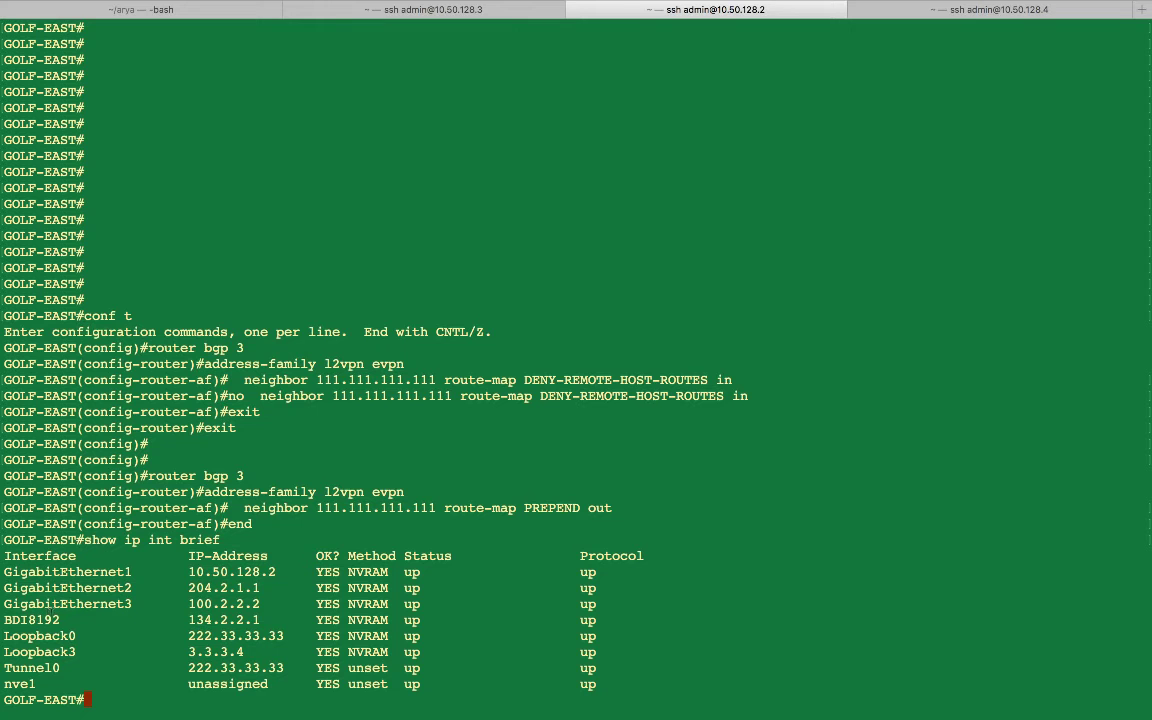
pyautogui.moveTo(190, 620); pyautogui.dragTo(260, 620)
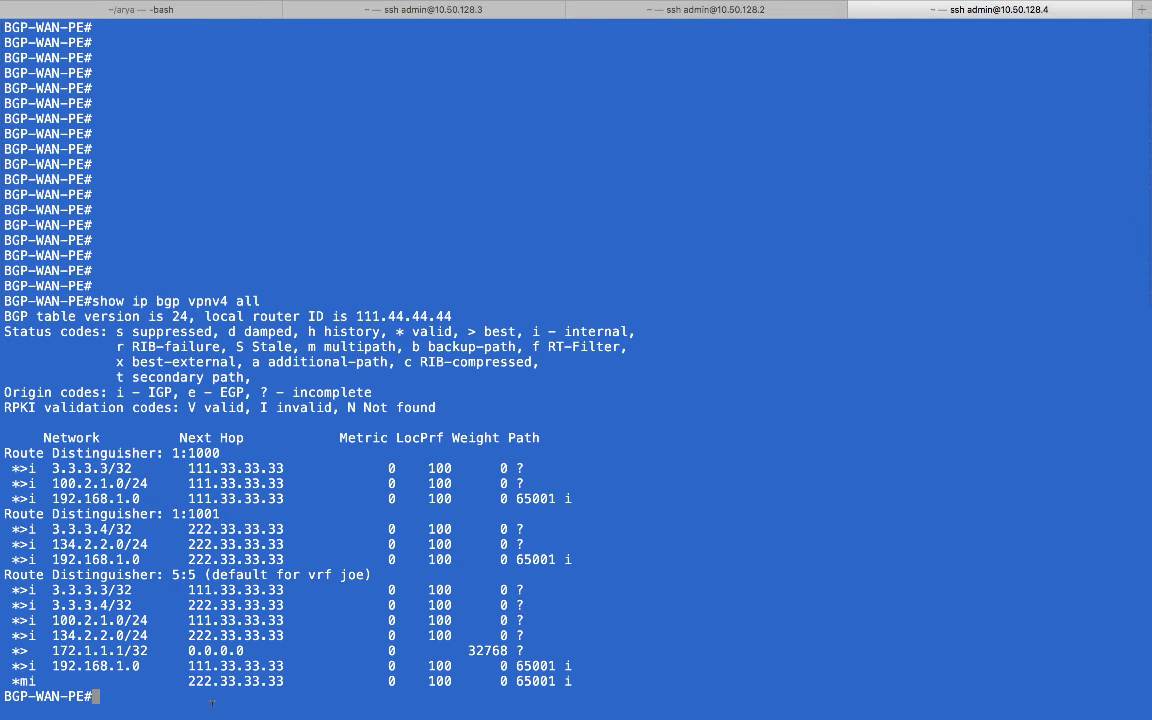
pyautogui.moveTo(51, 665); pyautogui.dragTo(142, 670)
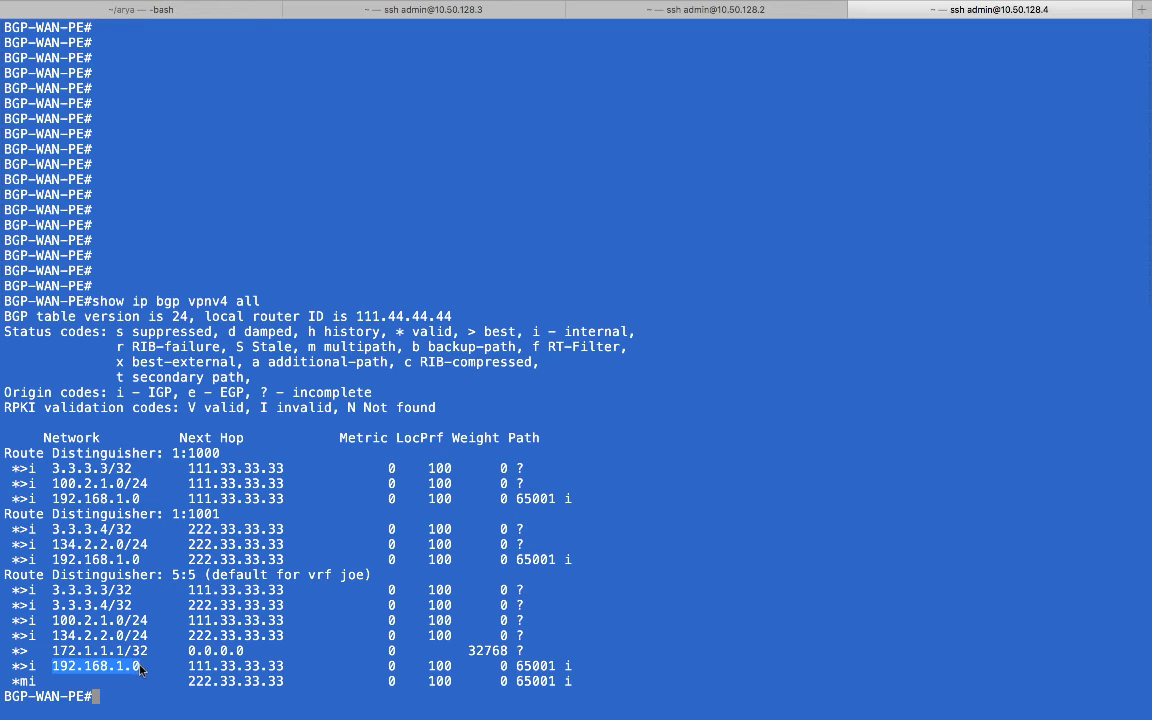
pyautogui.click(215, 670)
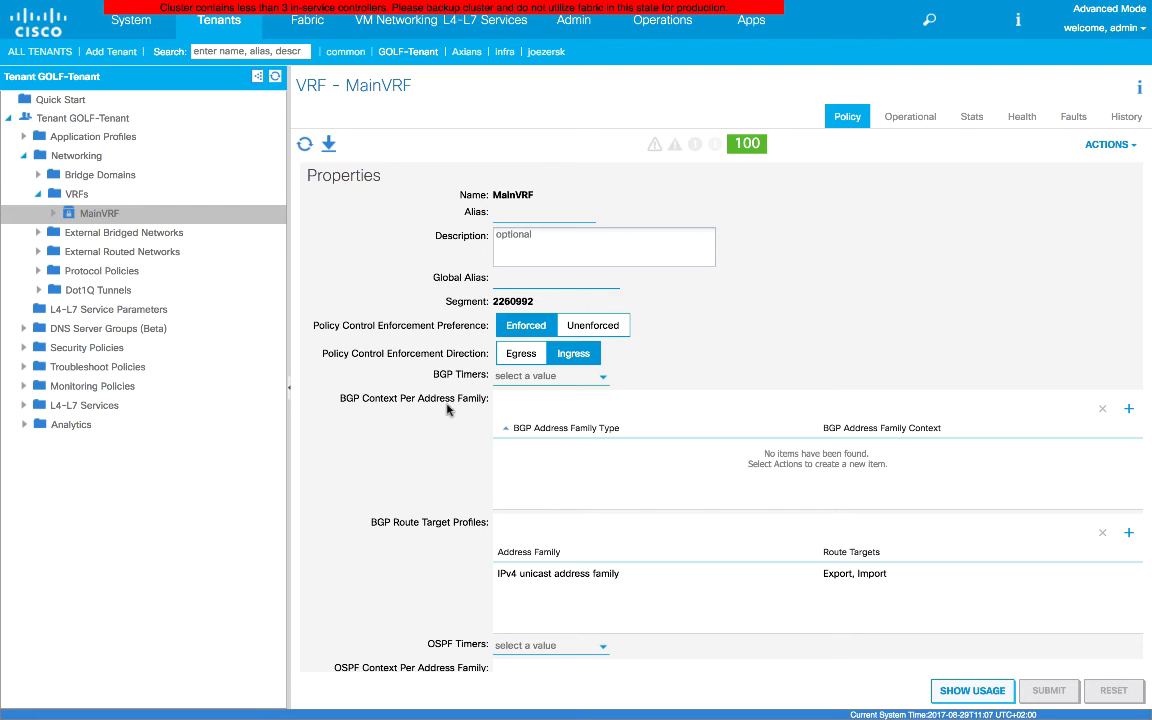
# Step: Add a BGP context row to MainVRF and list the available address family context policies
pyautogui.click(1128, 408)
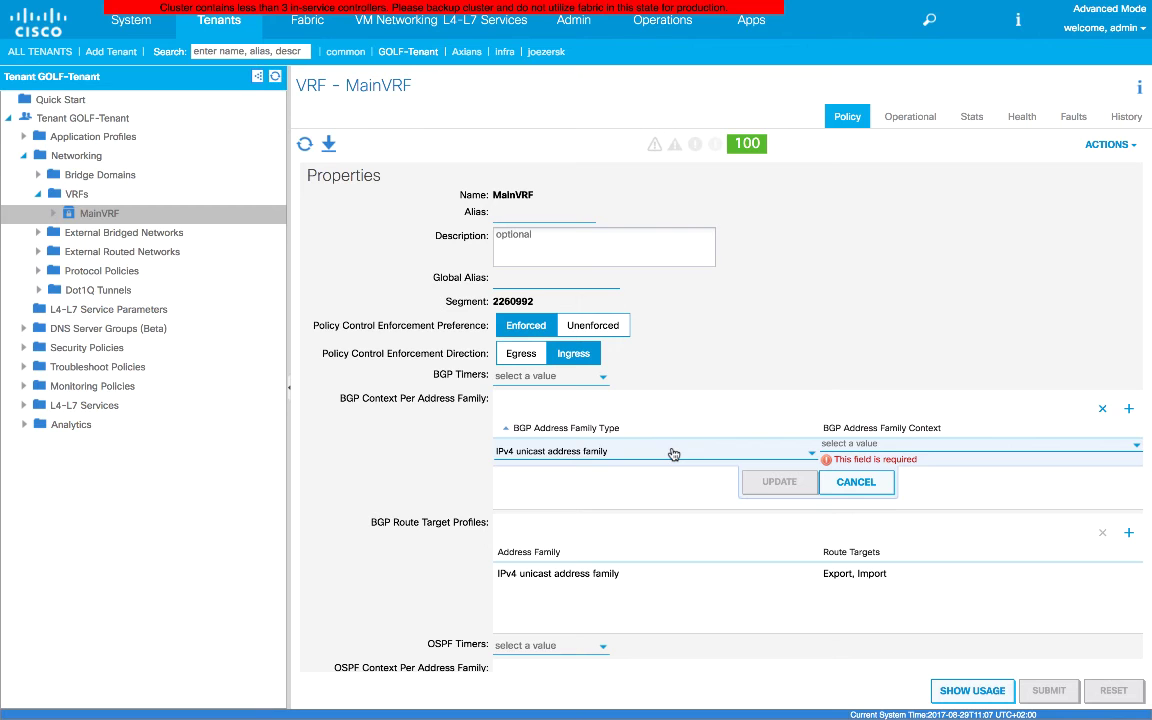
pyautogui.click(862, 444)
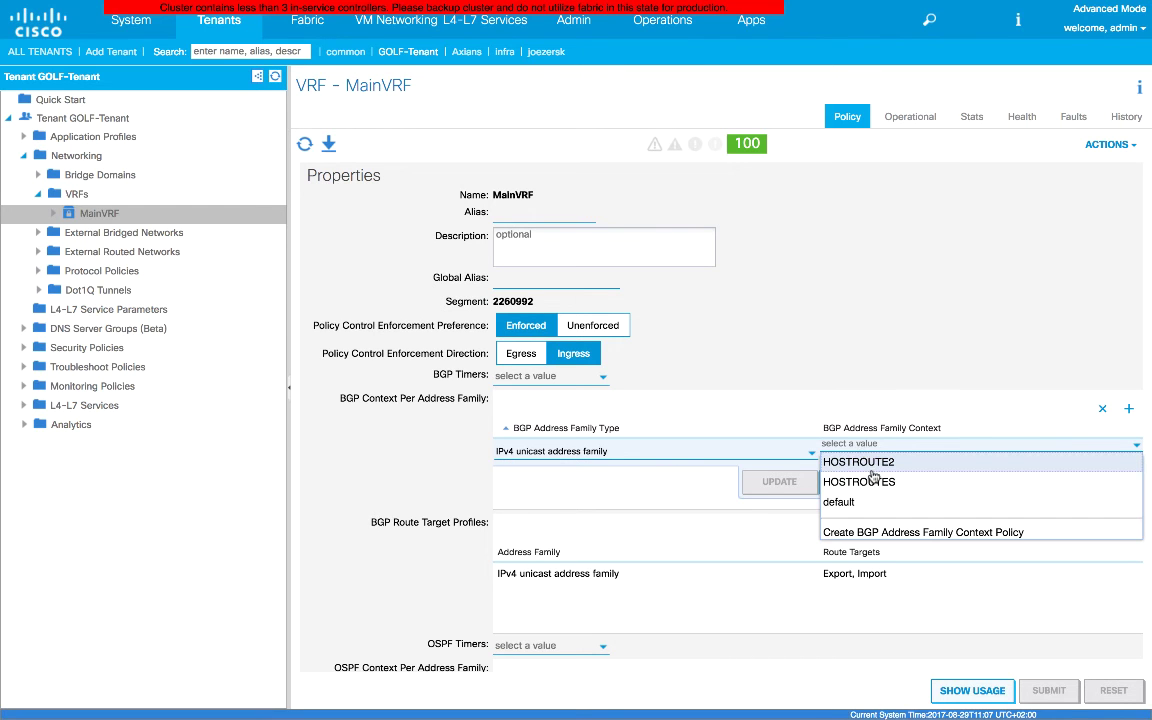
# Step: Create context policy HOSTROUTES3 and commit it to the IPv4 unicast BGP context row
pyautogui.click(856, 536)
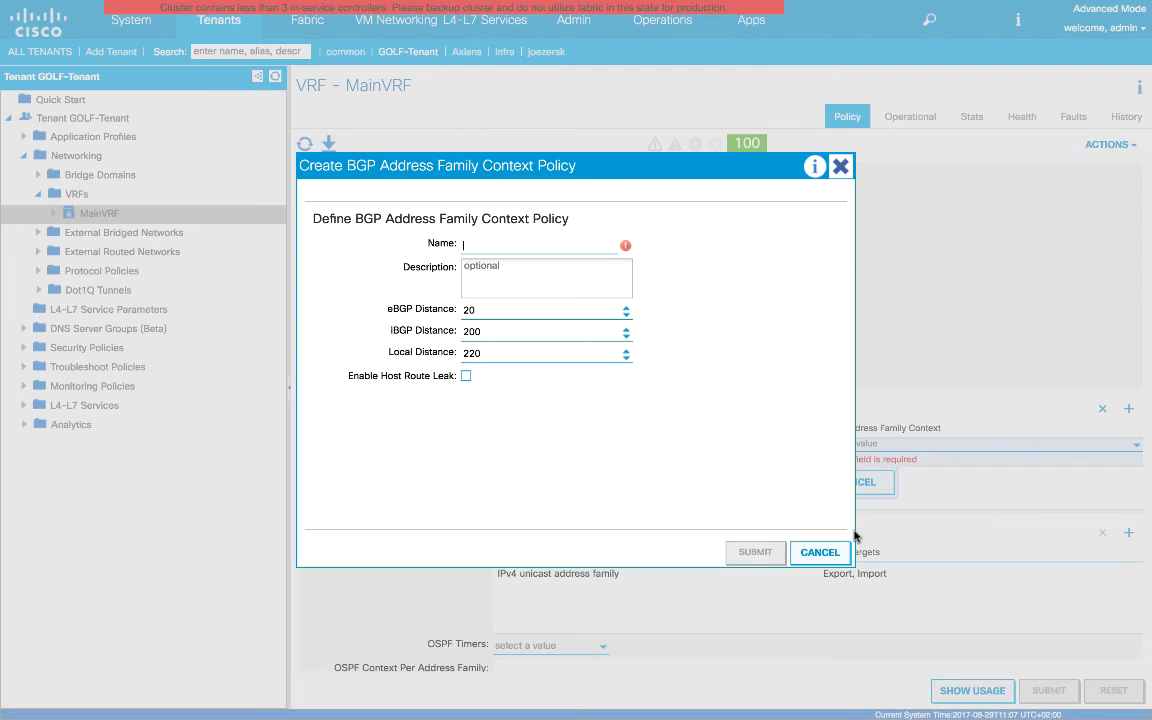
pyautogui.write('HOST')
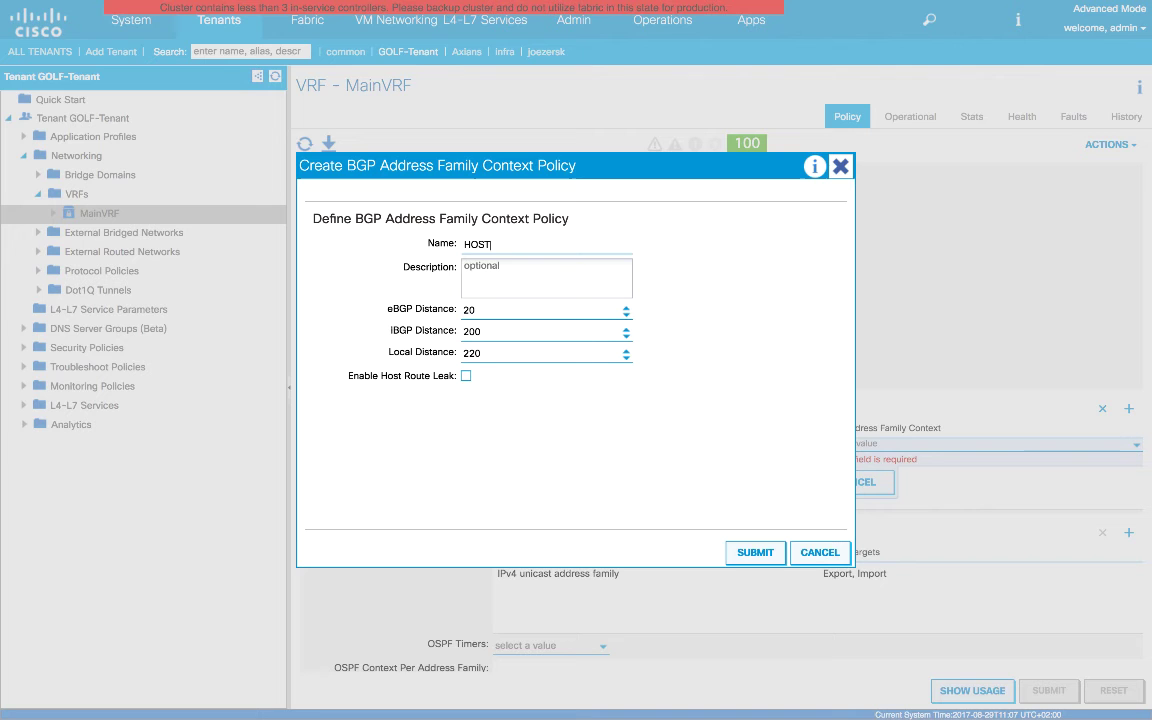
pyautogui.write('ROUTES2')
pyautogui.press('BackSpace')
pyautogui.write('3')
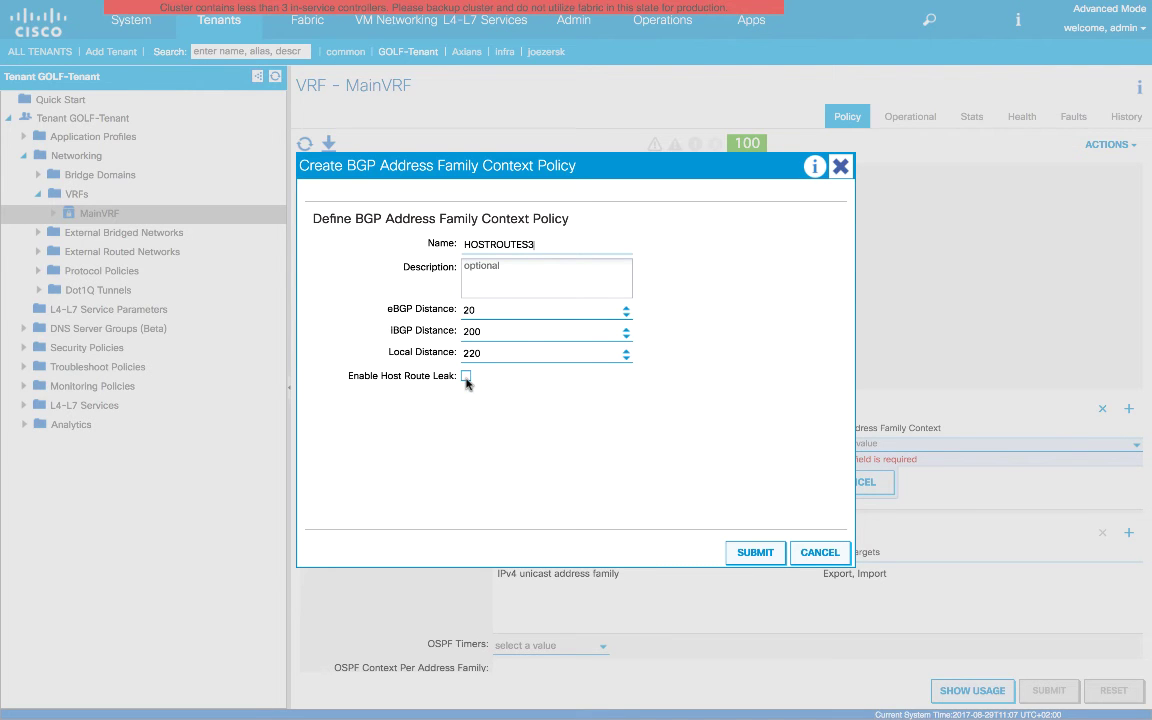
pyautogui.click(748, 550)
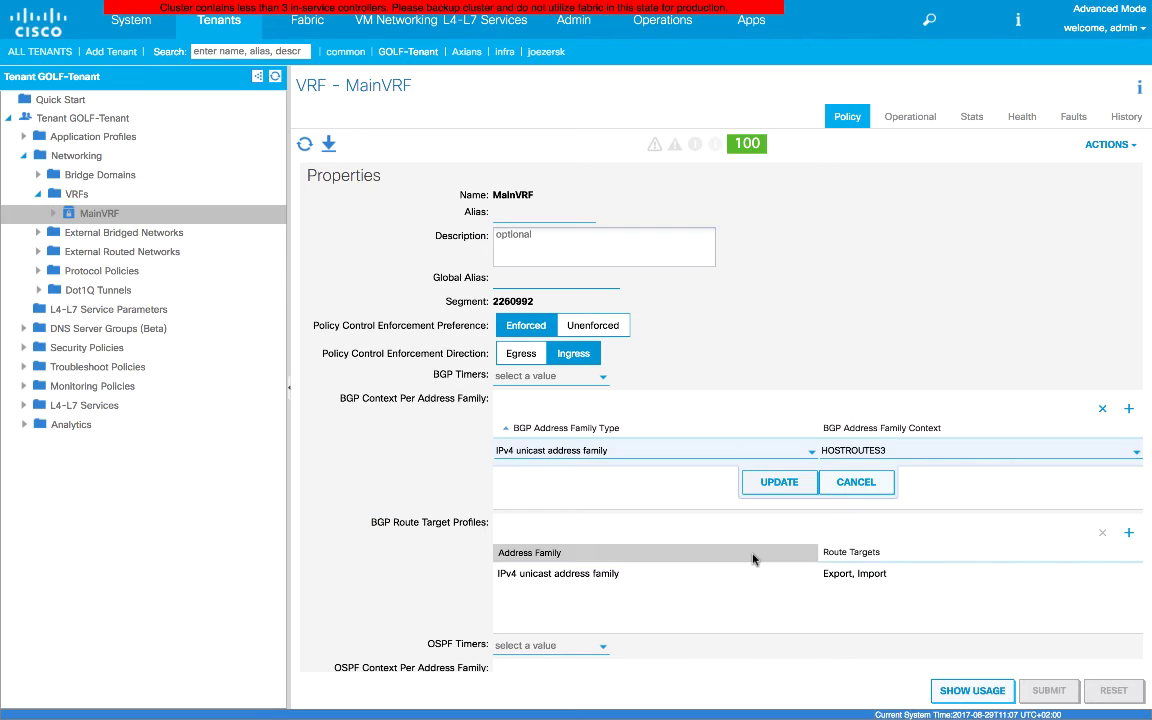
pyautogui.click(779, 482)
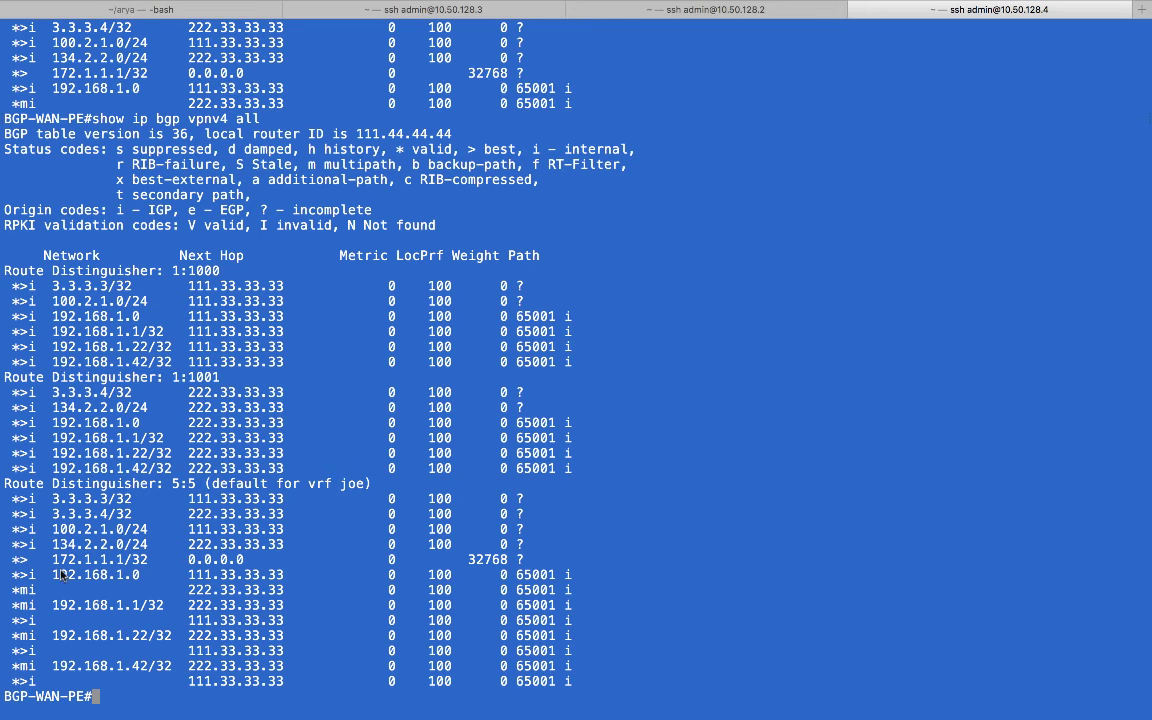
# Step: Highlight the 192.168.1.0 route in vrf joe and the 192.168.1.22/32 host route
pyautogui.moveTo(52, 575); pyautogui.dragTo(131, 575)
pyautogui.moveTo(52, 635); pyautogui.dragTo(146, 644)
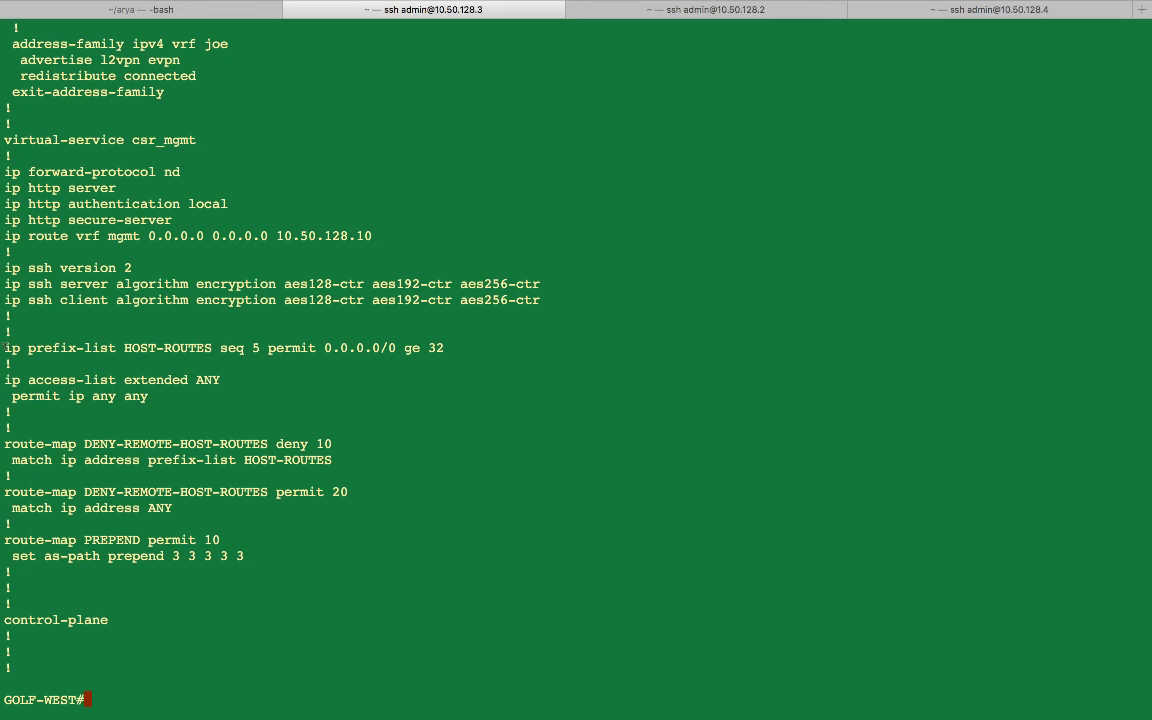
# Step: Mark the HOST-ROUTES prefix-list, then apply DENY-REMOTE-HOST-ROUTES inbound to 222.222.222.222 under bgp 3 EVPN
pyautogui.moveTo(4, 348); pyautogui.dragTo(371, 461)
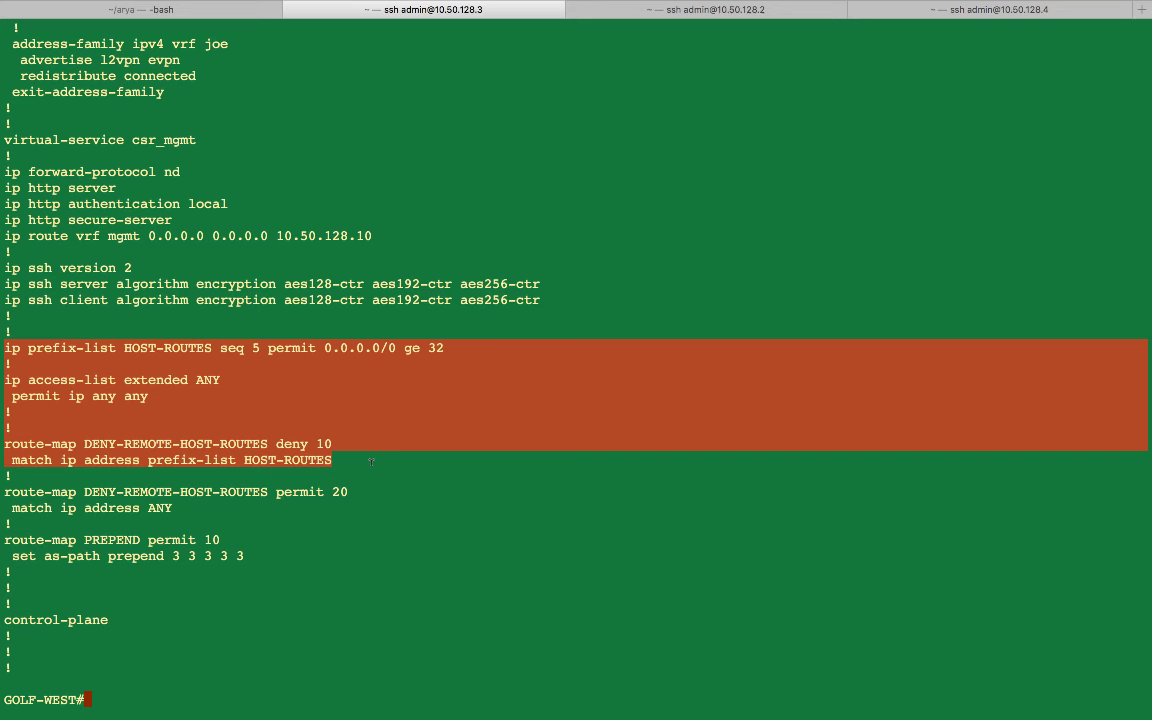
pyautogui.write('conf t')
pyautogui.press('Return')
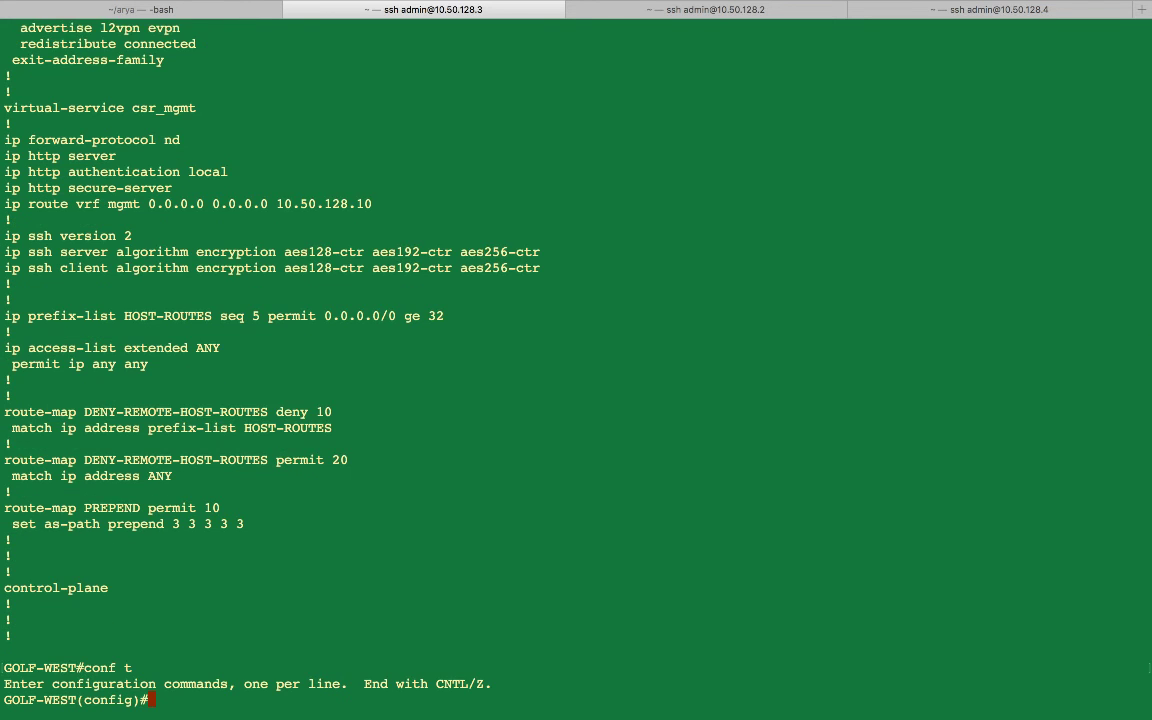
pyautogui.write('router bgp 3')
pyautogui.press('Return')
pyautogui.write('address-family l2vpn evpn')
pyautogui.press('Return')
pyautogui.write('neighbor 222.222.222.222 route-map DENY-REMOTE-HOST-ROUTES in')
pyautogui.press('Return')
pyautogui.write('exit-address-family')
pyautogui.press('Return')
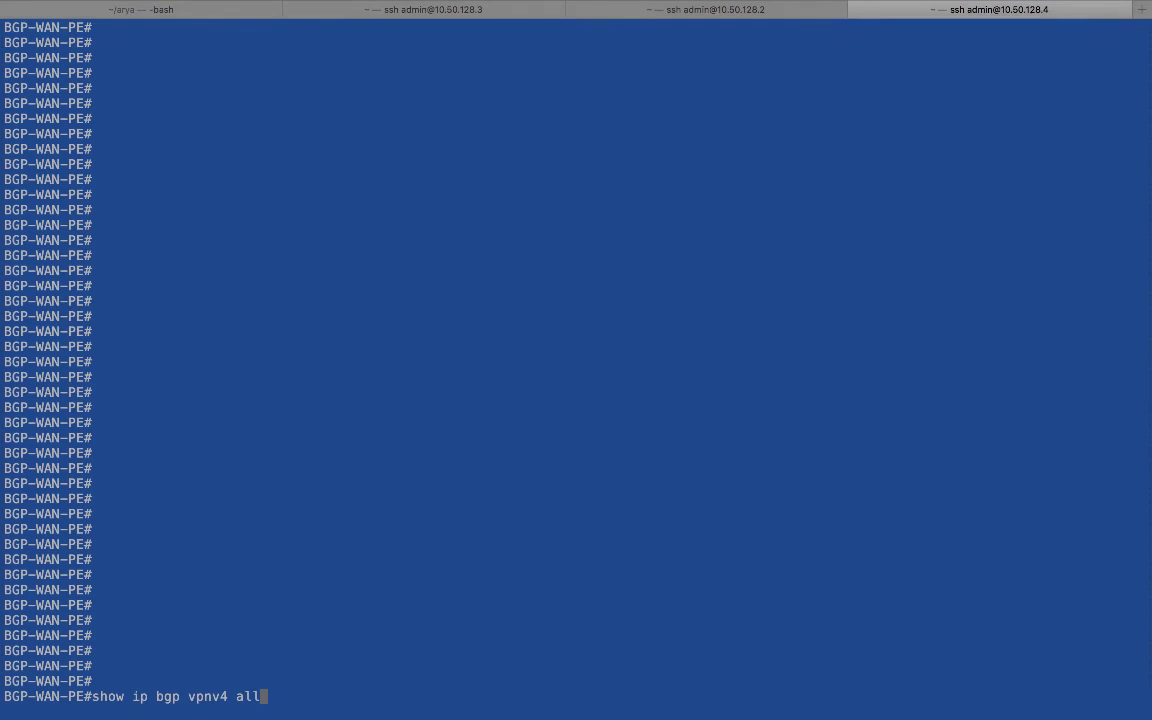
# Step: Run show ip bgp vpnv4 all and highlight 192.168.1.0's paths and the /32 host-route next hops
pyautogui.press('Return')
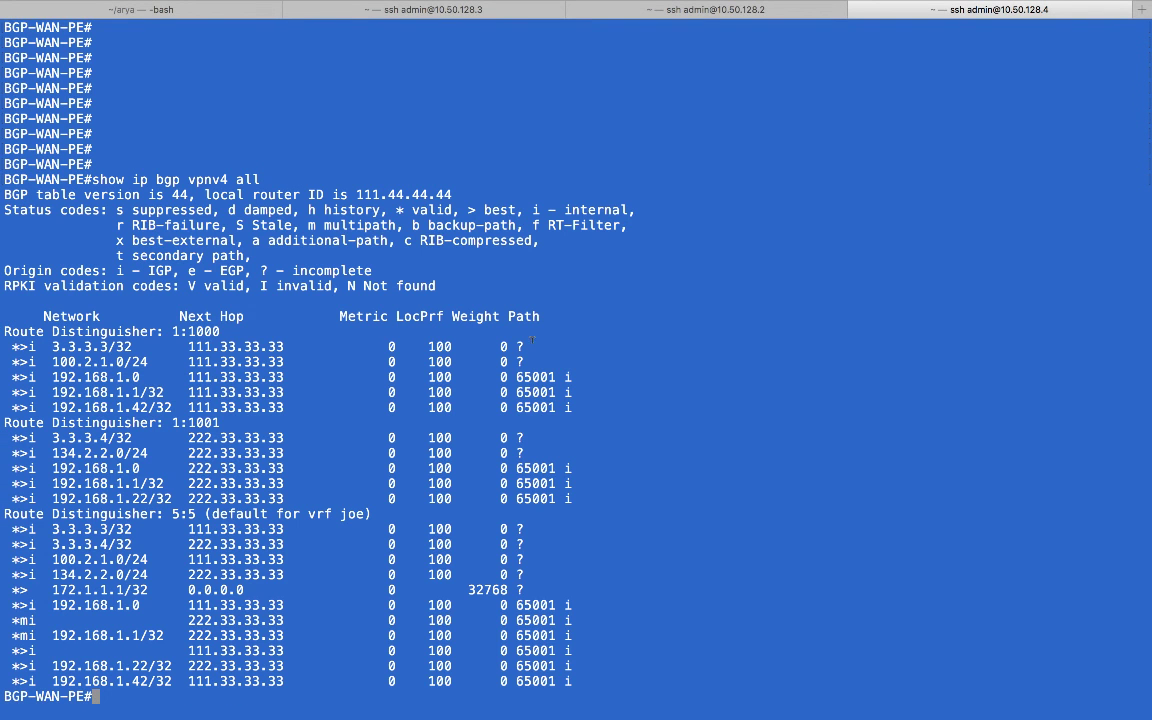
pyautogui.moveTo(52, 605); pyautogui.dragTo(301, 620)
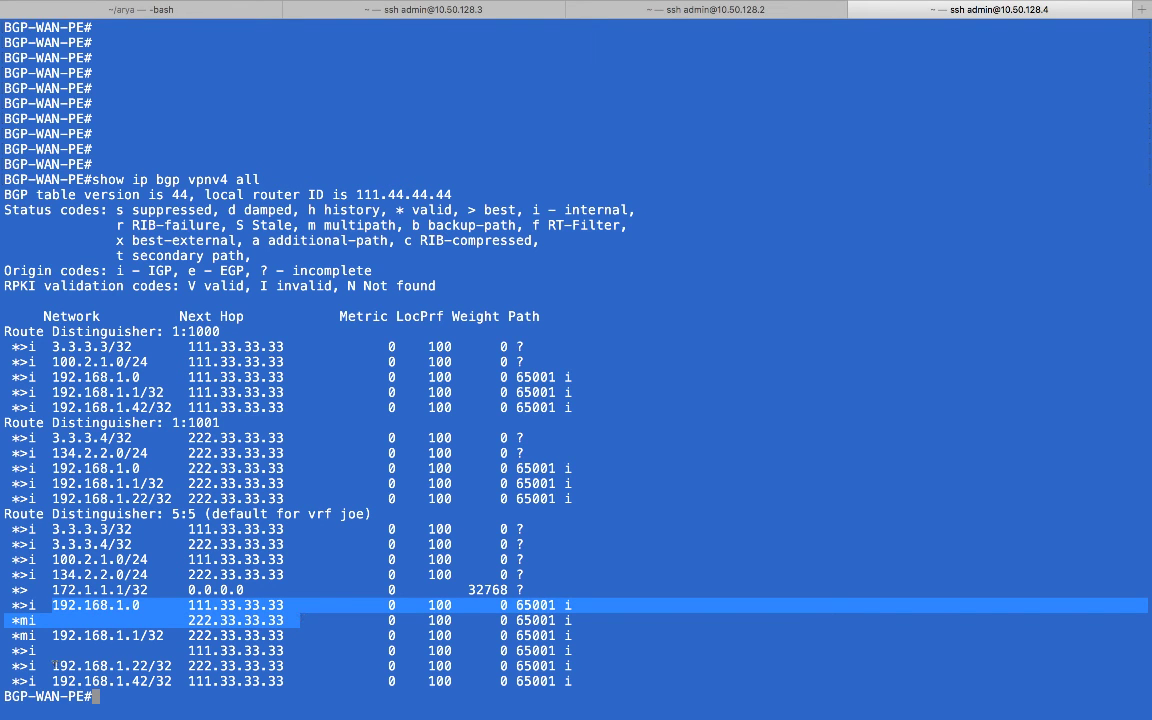
pyautogui.moveTo(52, 665); pyautogui.dragTo(281, 665)
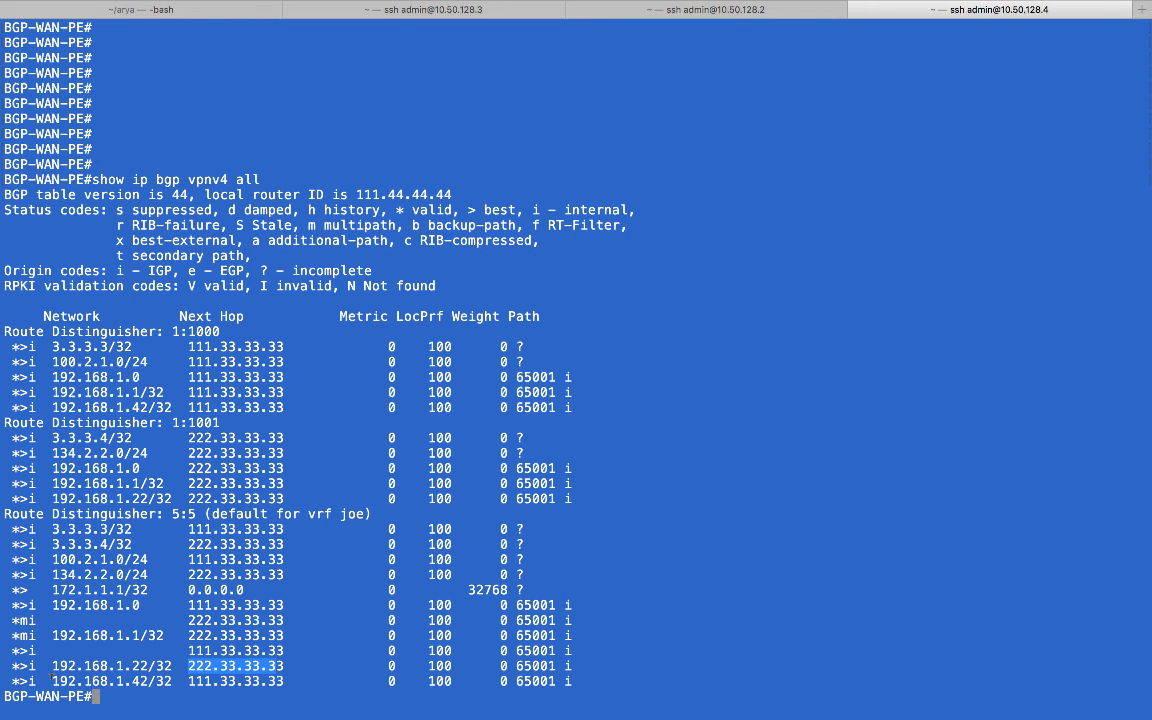
pyautogui.moveTo(52, 680); pyautogui.dragTo(284, 680)
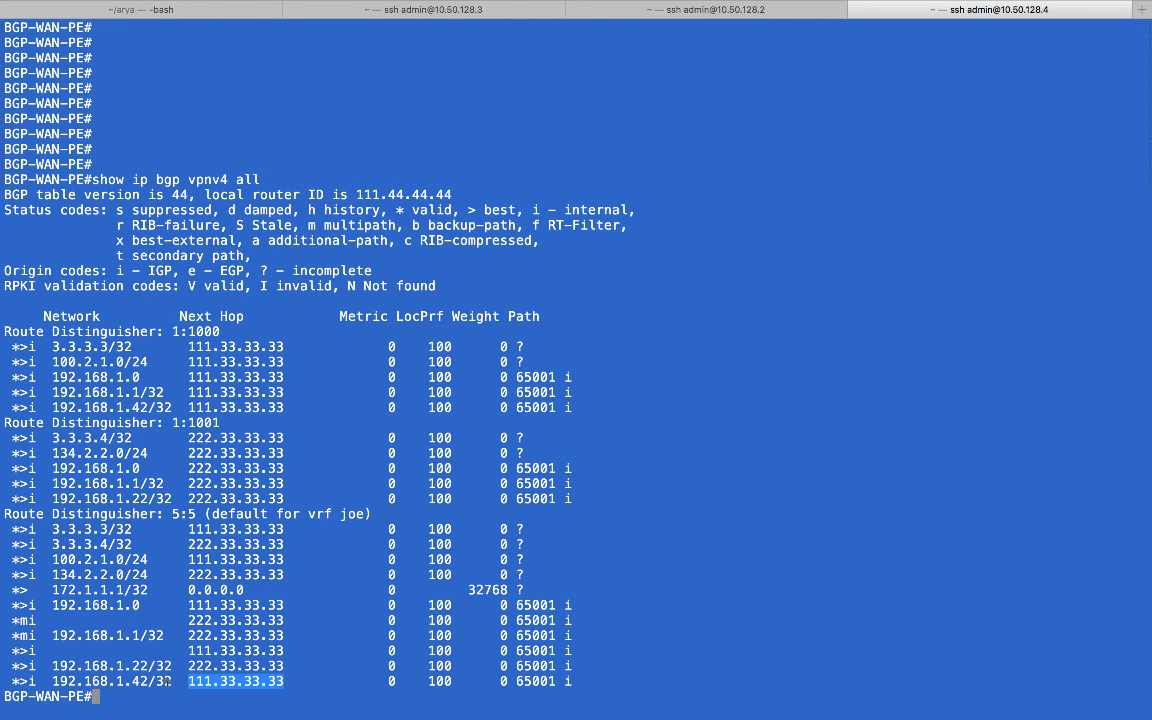
pyautogui.moveTo(52, 605); pyautogui.dragTo(138, 605)
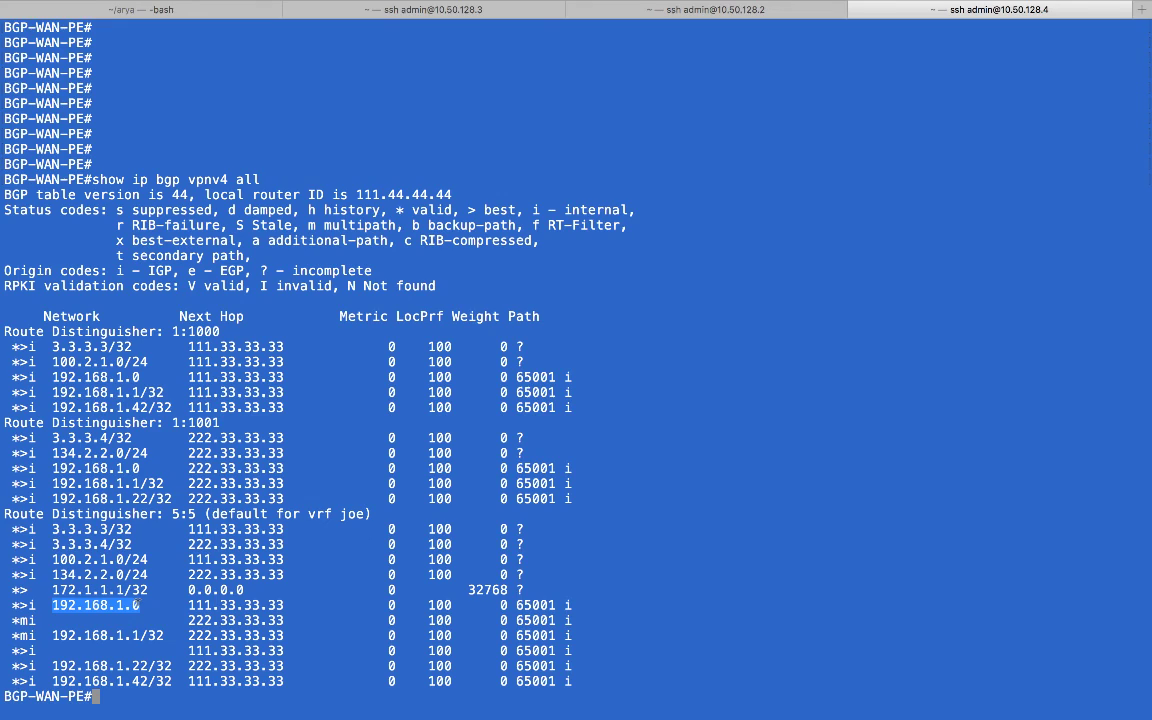